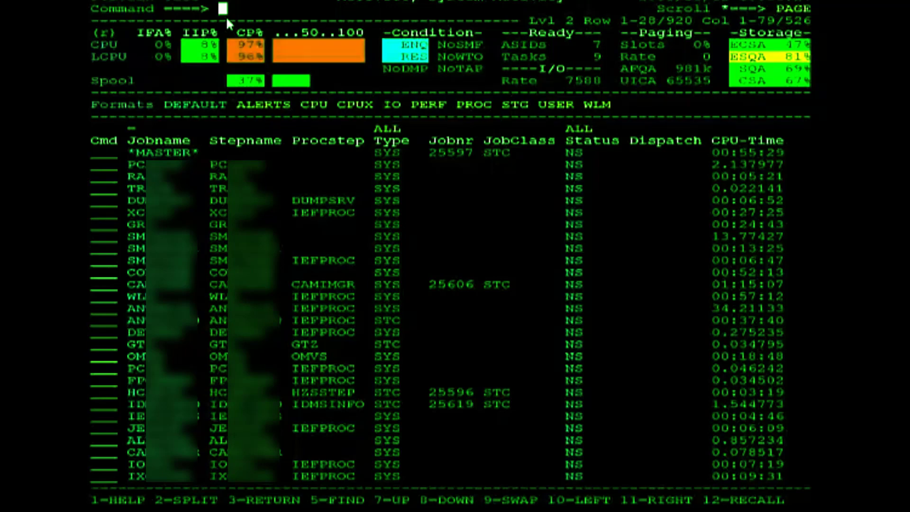
{"action": "type", "text": "SOR"}
{"action": "type", "text": "T field "}
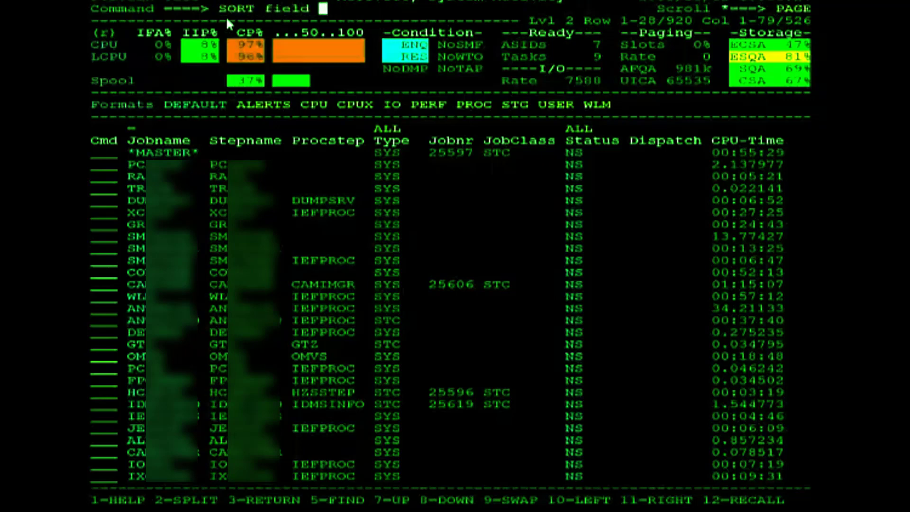
{"action": "type", "text": "order"}
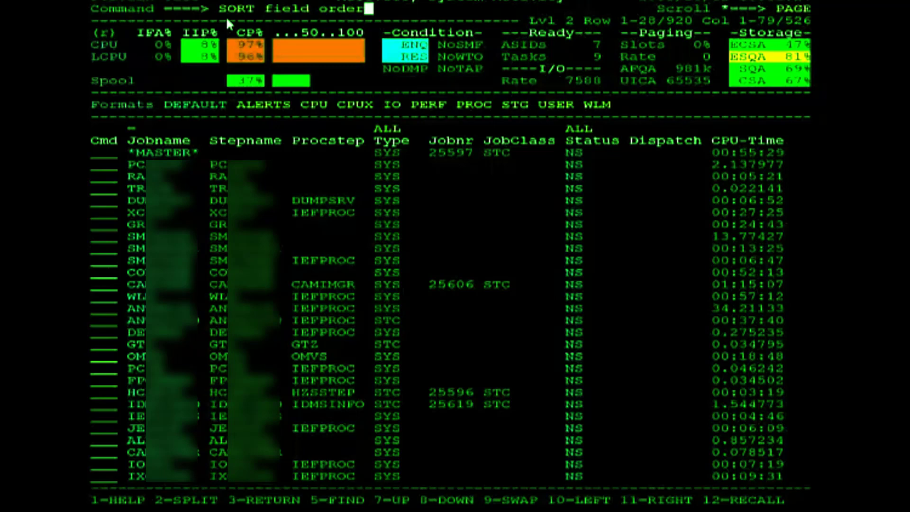
Leave the example 'SORT field order' typed, unsubmitted, on the command line above the job list
{"action": "key", "text": "Home"}
Read the HELP SORT page, then return to the job list scrolled to IOCount and CPU%
{"action": "key", "text": "ctrl+Delete"}
{"action": "type", "text": "HELP SO"}
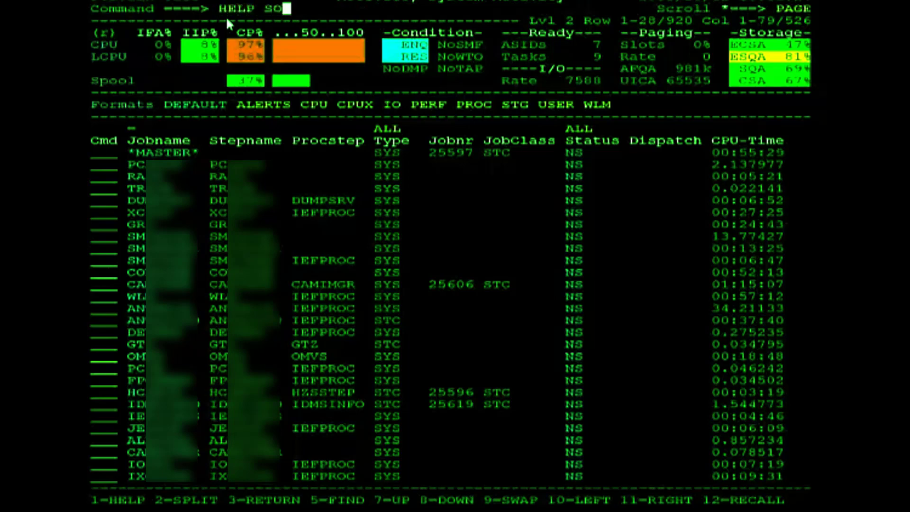
{"action": "type", "text": "RT"}
{"action": "key", "text": "Return"}
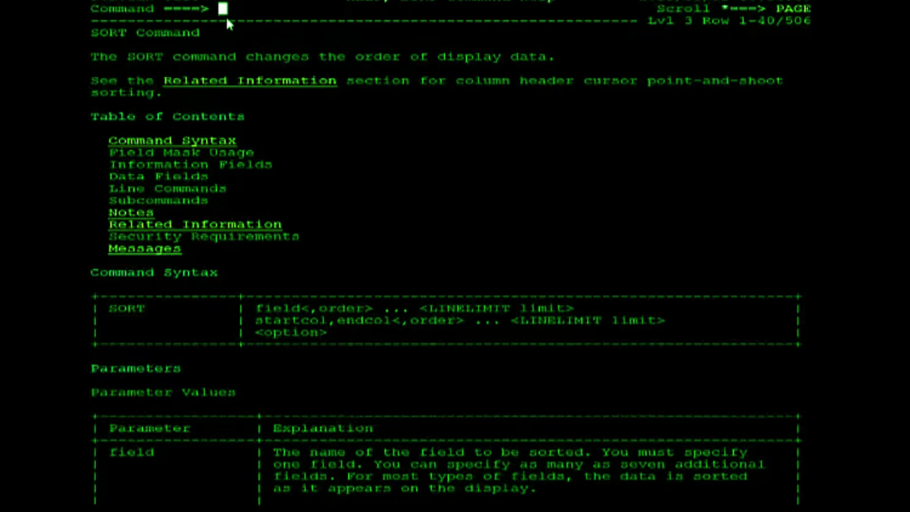
{"action": "key", "text": "F3"}
{"action": "key", "text": "F11"}
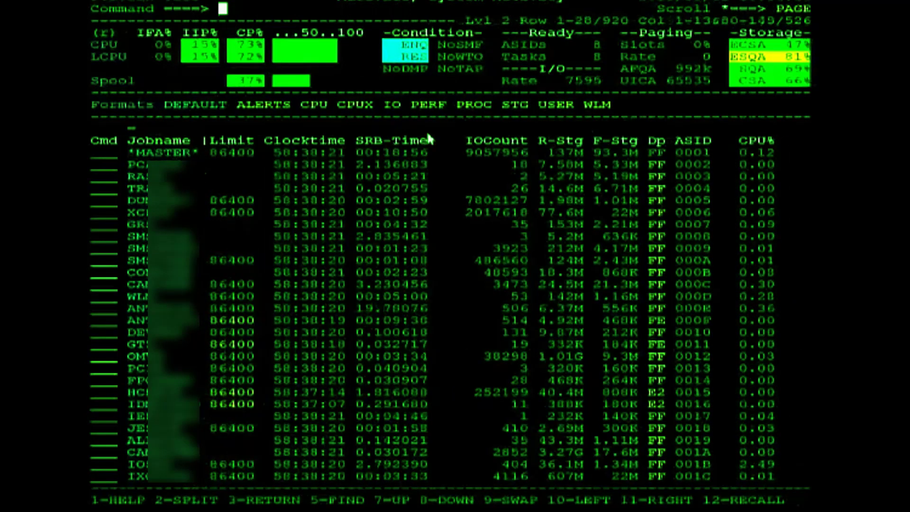
{"action": "left_click", "coordinate": [466, 138]}
{"action": "key", "text": "Home"}
{"action": "type", "text": "SORT "}
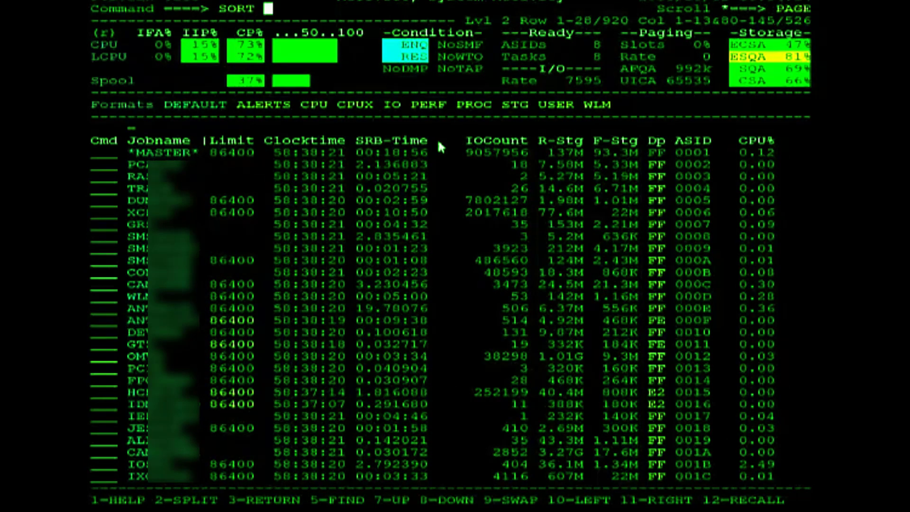
{"action": "type", "text": "IOCOUNT"}
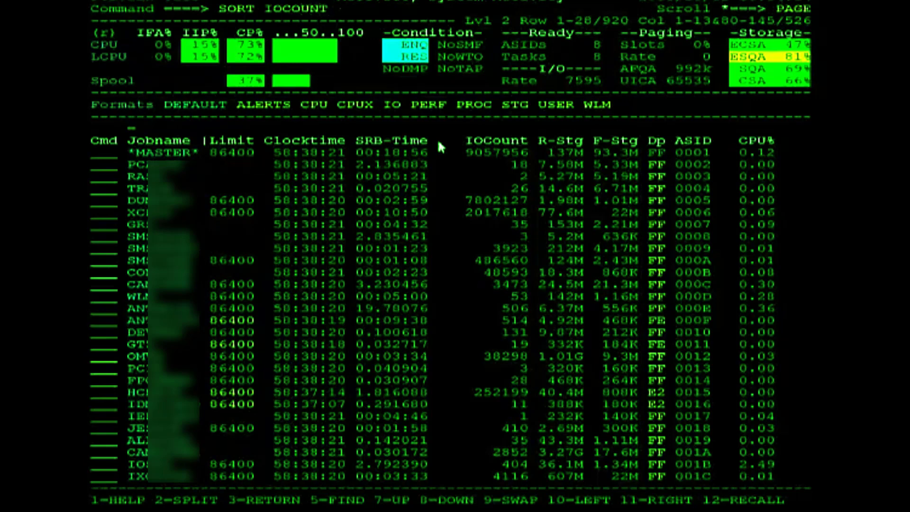
{"action": "type", "text": " D"}
Sort the job list with SORT IOCOUNT D so the largest I/O counts are on top
{"action": "key", "text": "Return"}
{"action": "left_click", "coordinate": [453, 169]}
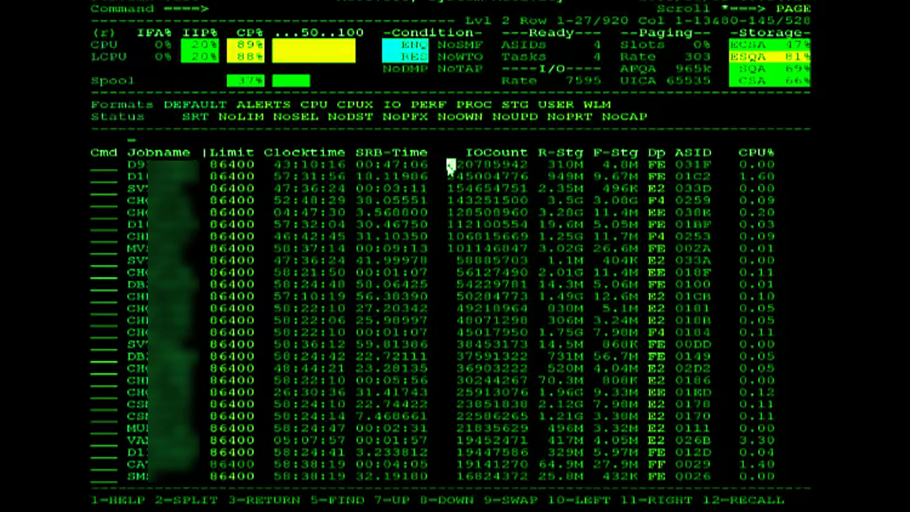
{"action": "key", "text": "Home"}
{"action": "type", "text": "SORT DI"}
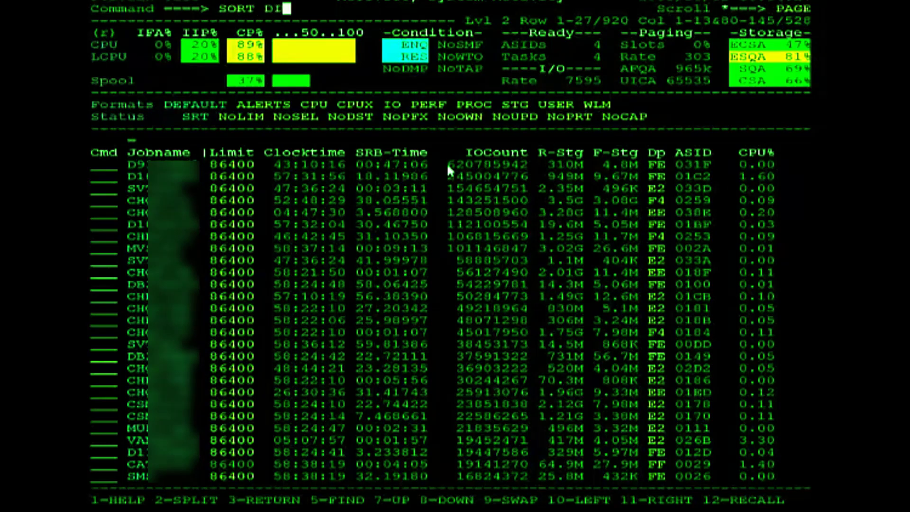
{"action": "type", "text": "SPLAY"}
Run SORT DISPLAY and confirm the SORT parms message shows IOCOUNT D
{"action": "key", "text": "Return"}
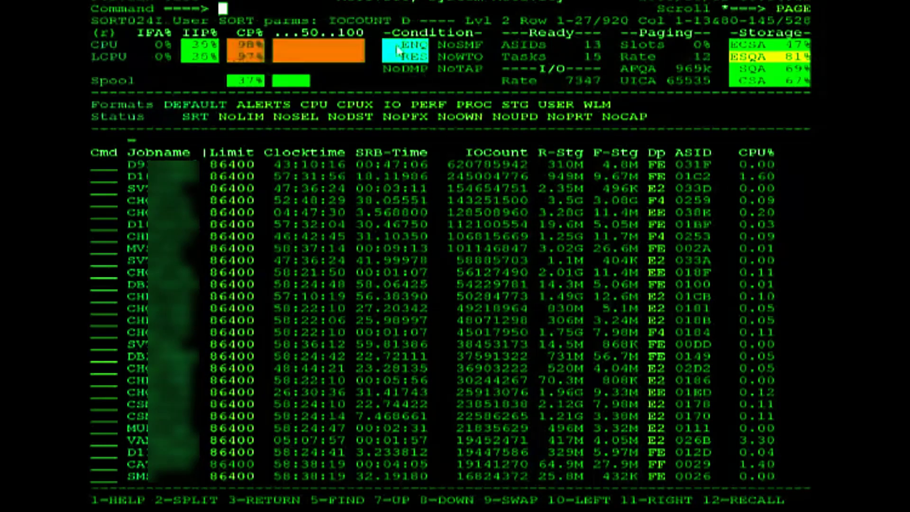
{"action": "left_click", "coordinate": [332, 21]}
{"action": "key", "text": "Home"}
{"action": "type", "text": "SORT "}
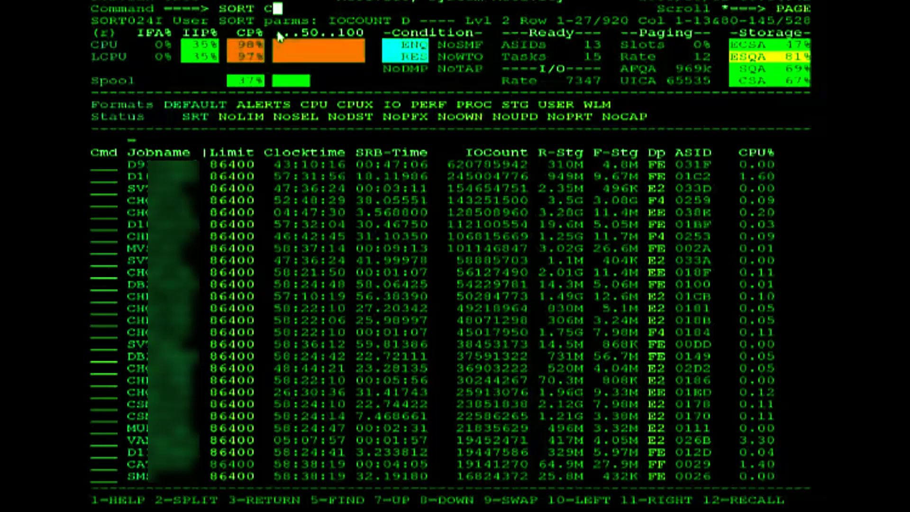
{"action": "type", "text": "CLEAR"}
Clear the IOCount sort with SORT CLEAR and scroll back to the first columns
{"action": "key", "text": "Return"}
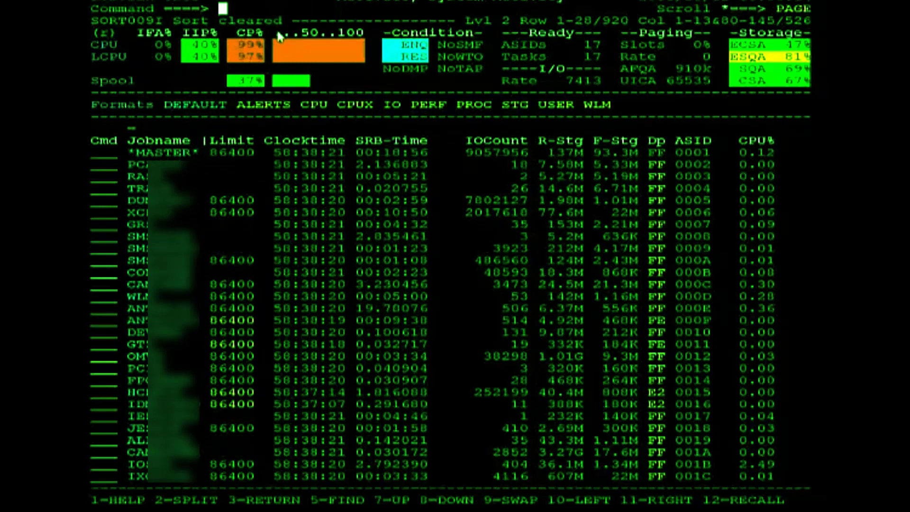
{"action": "key", "text": "F10"}
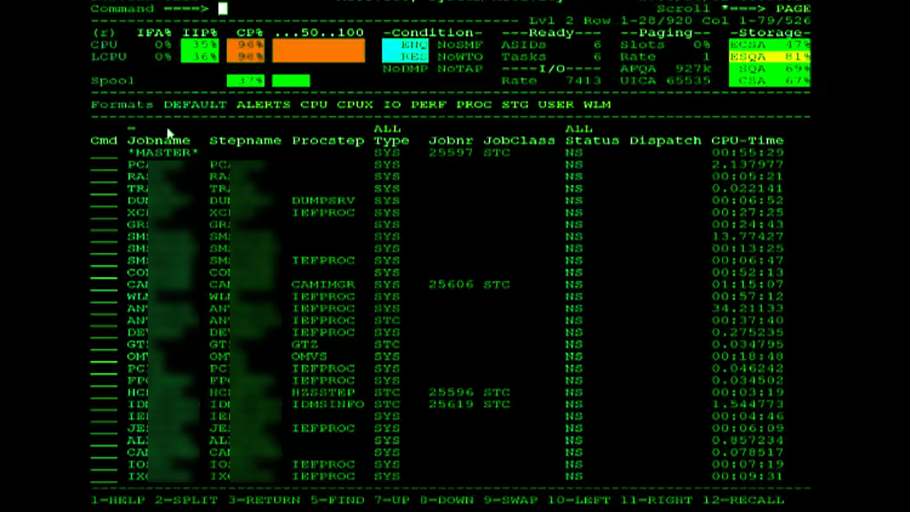
Sort the job list by Jobname ascending using the Jobname column header
{"action": "left_click", "coordinate": [166, 139]}
{"action": "key", "text": "Return"}
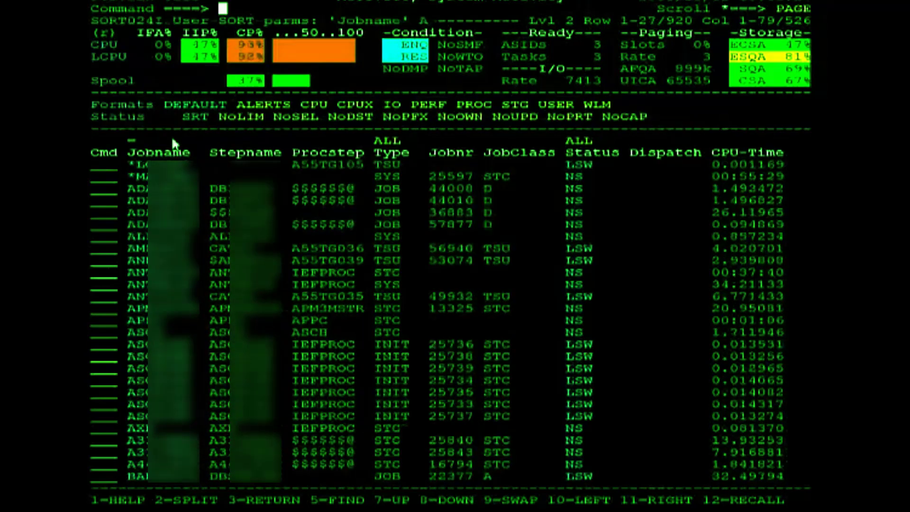
{"action": "left_click", "coordinate": [130, 189]}
Reverse the Jobname sort to descending, bringing Z-named jobs to the top
{"action": "left_click", "coordinate": [160, 153]}
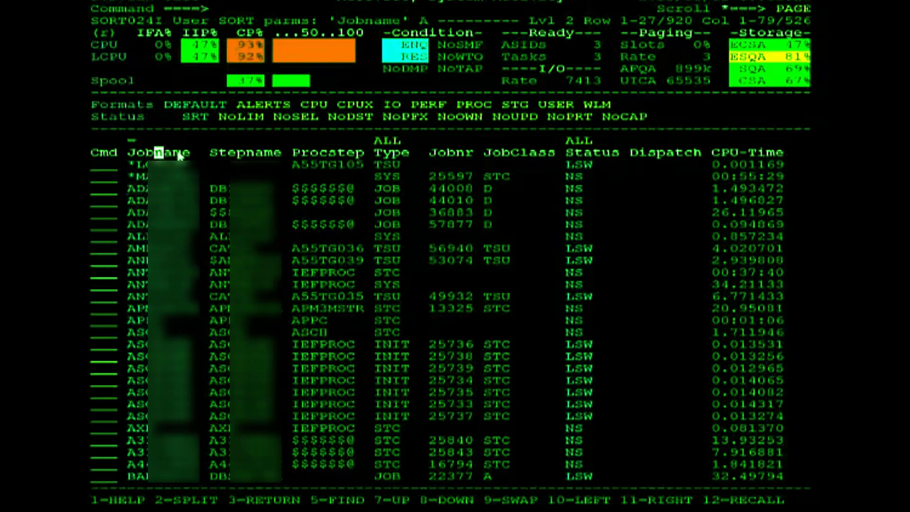
{"action": "key", "text": "Return"}
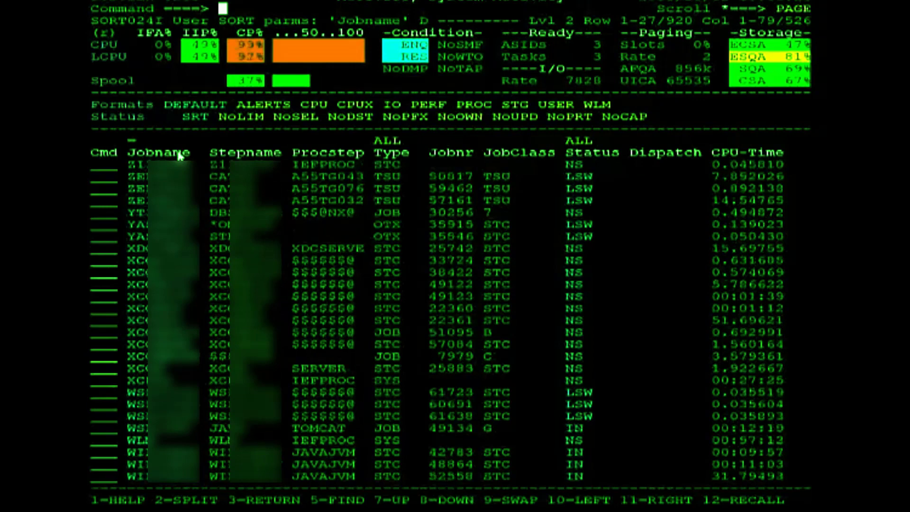
{"action": "left_click", "coordinate": [133, 165]}
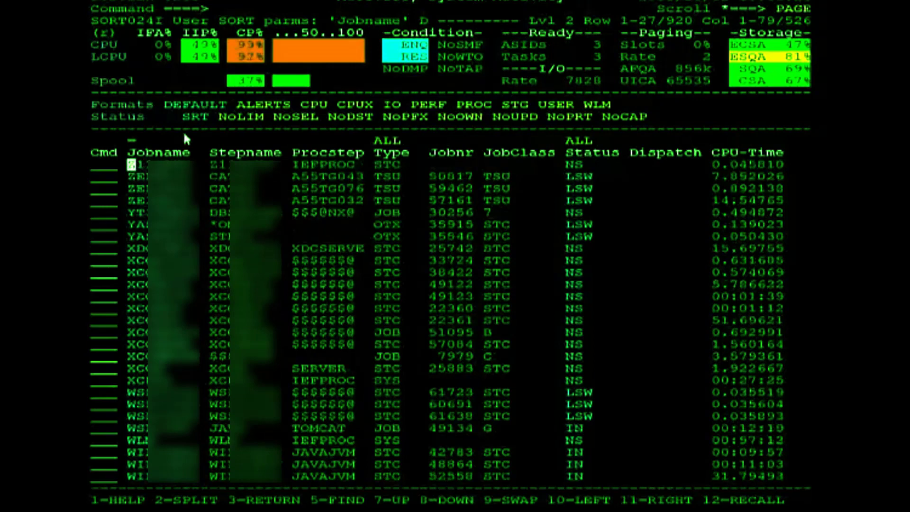
{"action": "key", "text": "Home"}
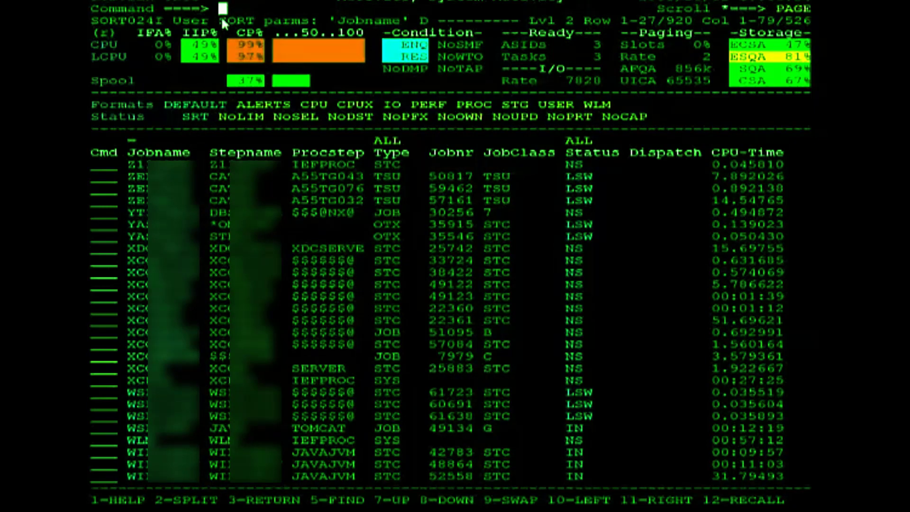
{"action": "type", "text": "SORT "}
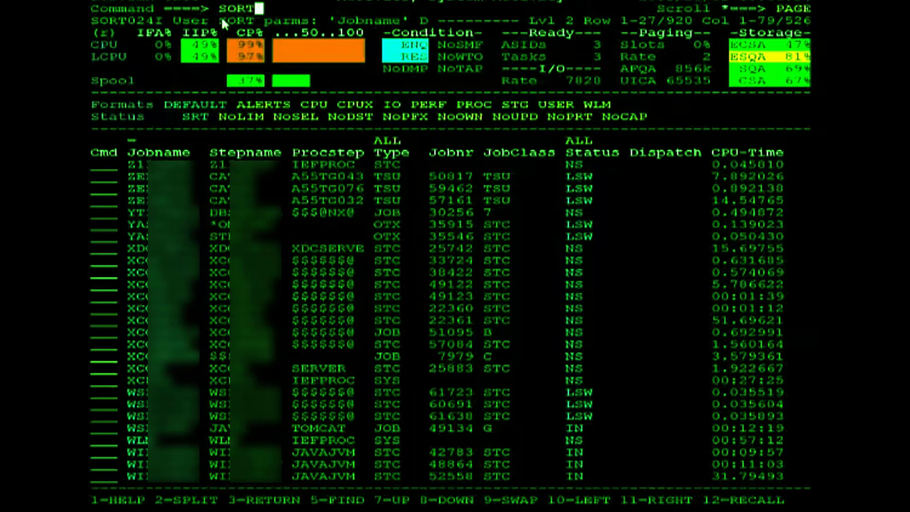
{"action": "type", "text": "TYPE "}
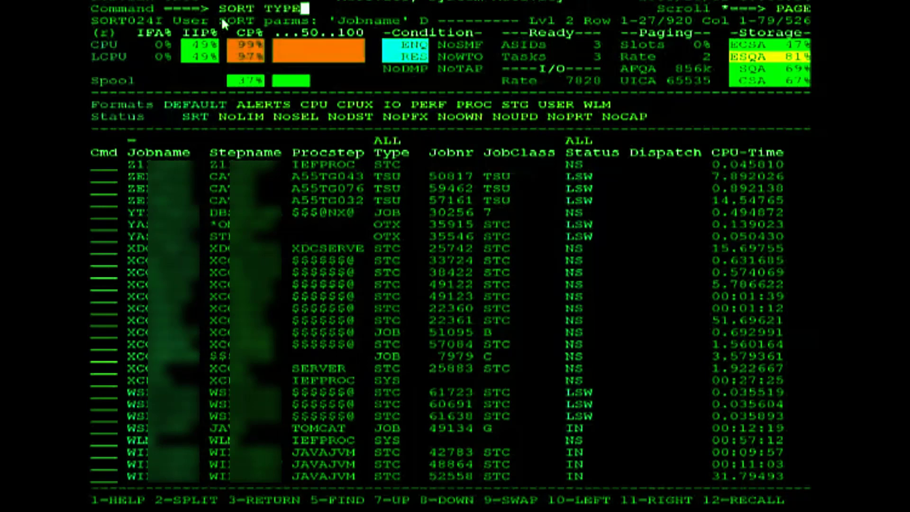
{"action": "type", "text": "A "}
{"action": "type", "text": "IOCOUNT "}
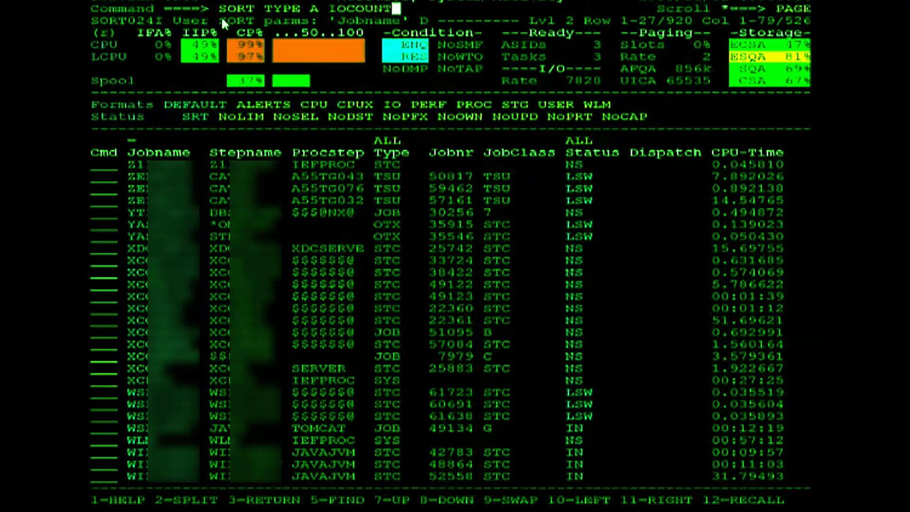
{"action": "type", "text": "D"}
Run SORT TYPE A IOCOUNT D and check the largest IOCount values at the top
{"action": "key", "text": "Return"}
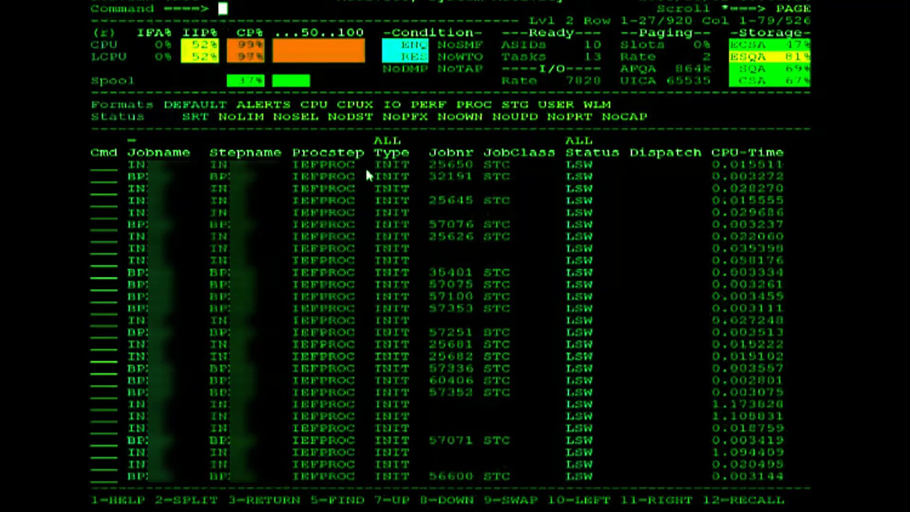
{"action": "left_click", "coordinate": [377, 163]}
{"action": "key", "text": "F11"}
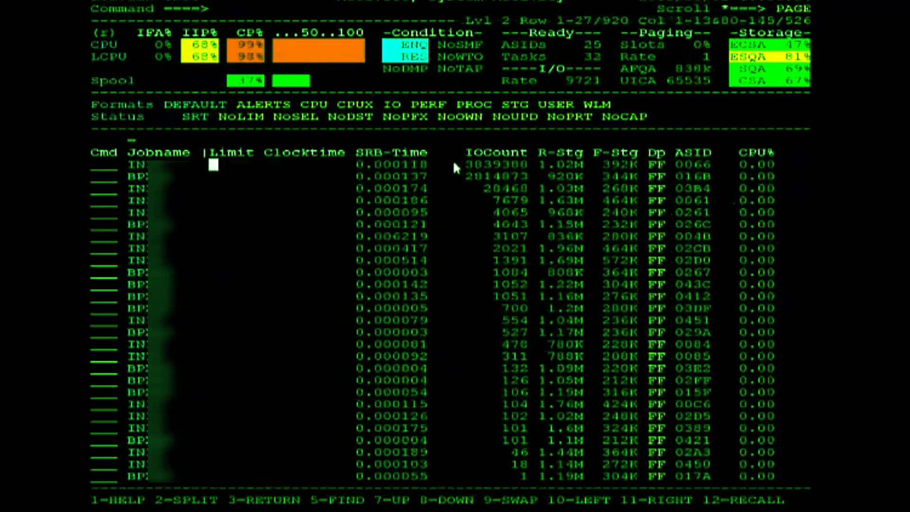
{"action": "left_click", "coordinate": [468, 164]}
{"action": "key", "text": "Home"}
Show only the ten highest CPU% tasks with SORT CPU% D LINELIMIT 10
{"action": "left_click", "coordinate": [745, 153]}
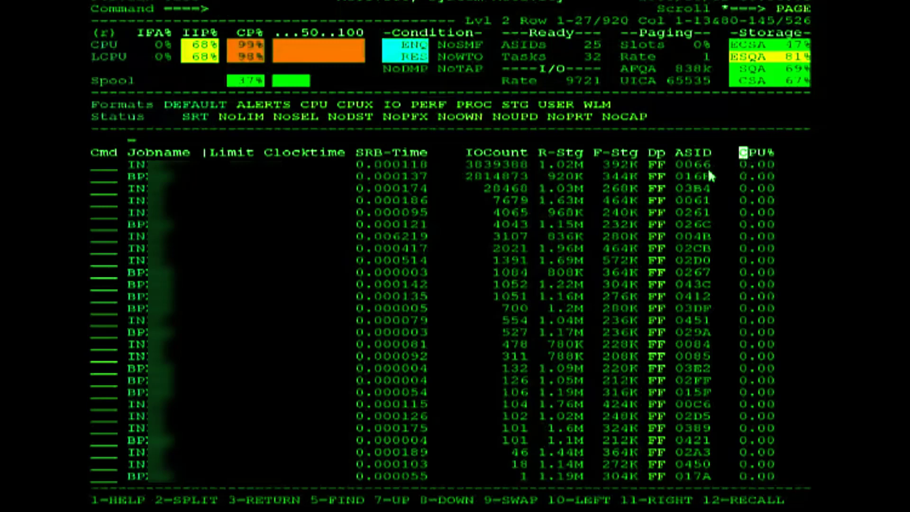
{"action": "key", "text": "Home"}
{"action": "type", "text": "SORT CPU"}
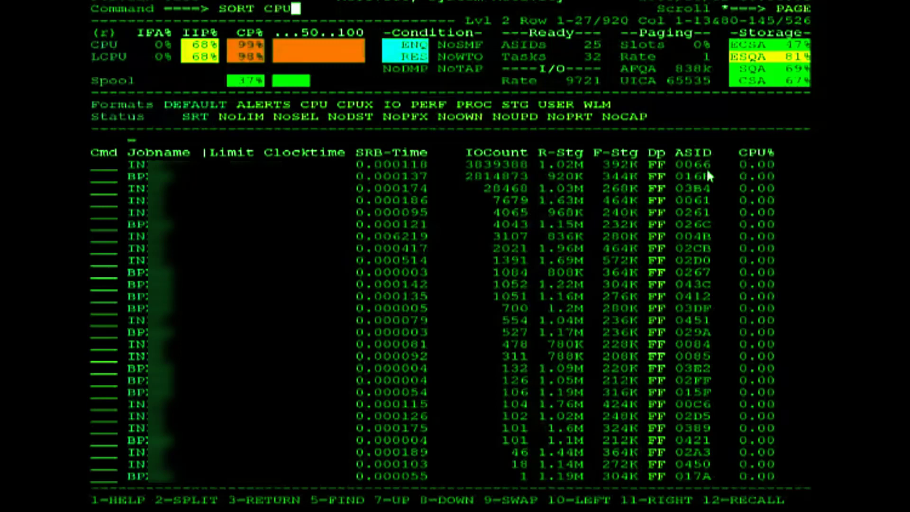
{"action": "type", "text": "% D "}
{"action": "type", "text": "LINELIMIT"}
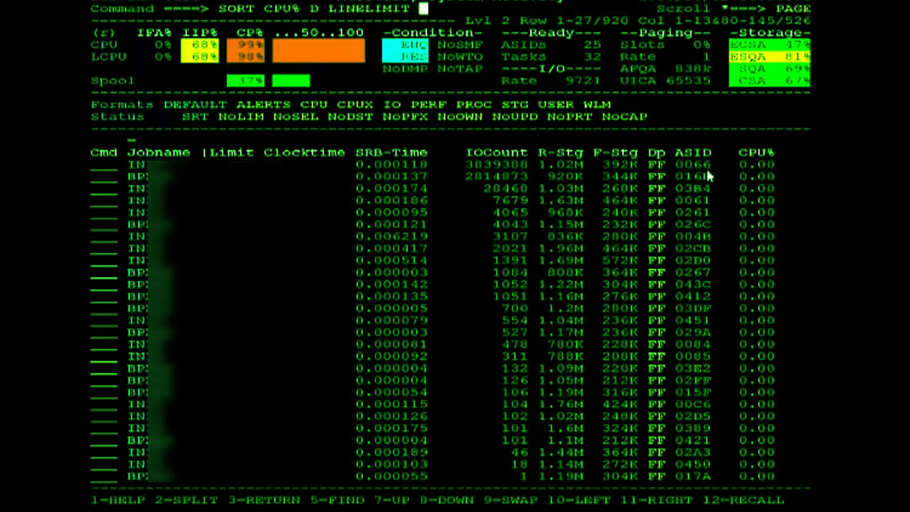
{"action": "type", "text": " 10"}
{"action": "key", "text": "Return"}
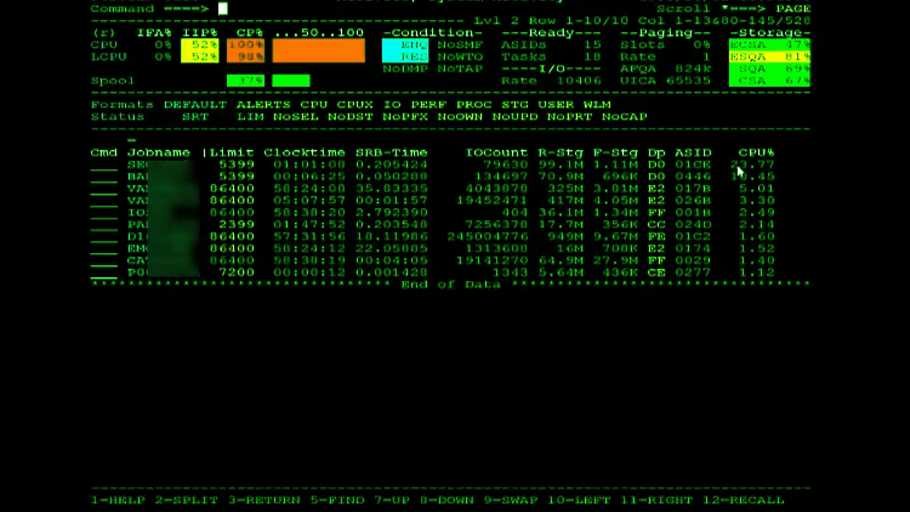
{"action": "left_click", "coordinate": [736, 165]}
Save the top-ten CPU% sort with SORT SAVE, then remove it with SORT CLEAR
{"action": "key", "text": "Home"}
{"action": "type", "text": "SORT"}
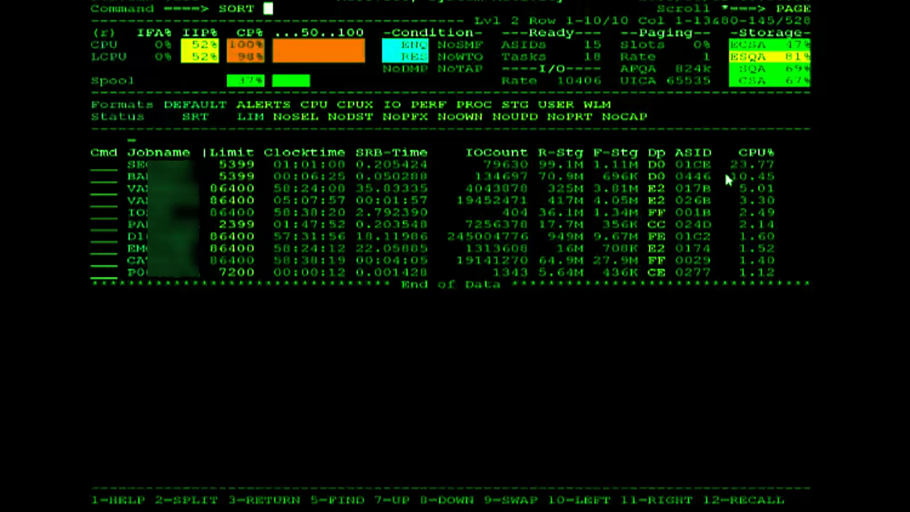
{"action": "type", "text": " SAVE"}
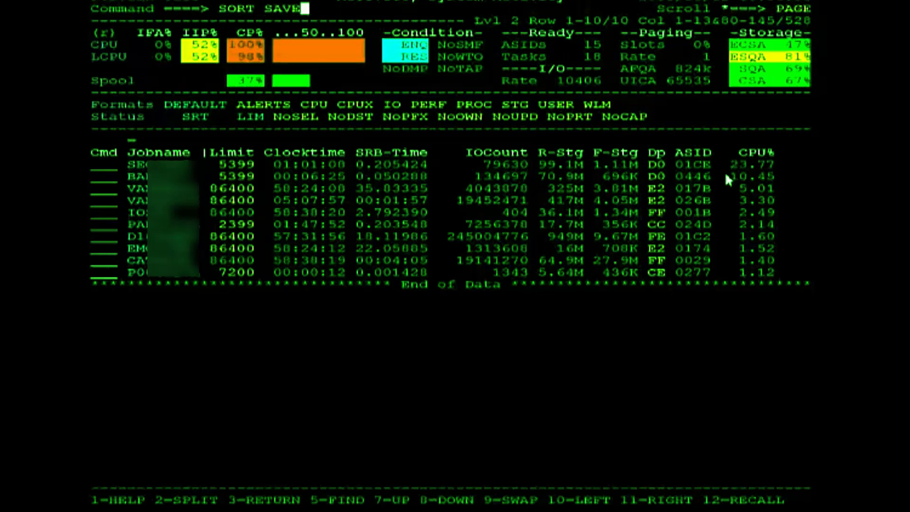
{"action": "key", "text": "Return"}
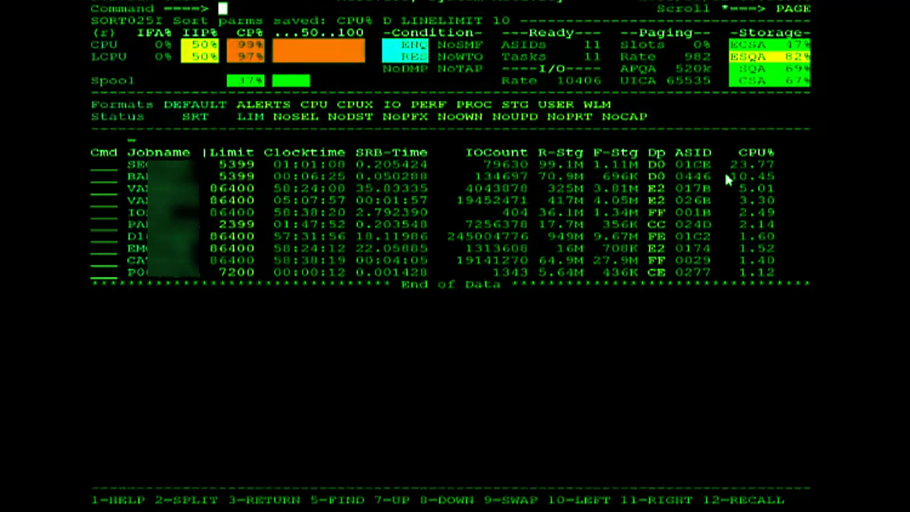
{"action": "type", "text": "SORT CL"}
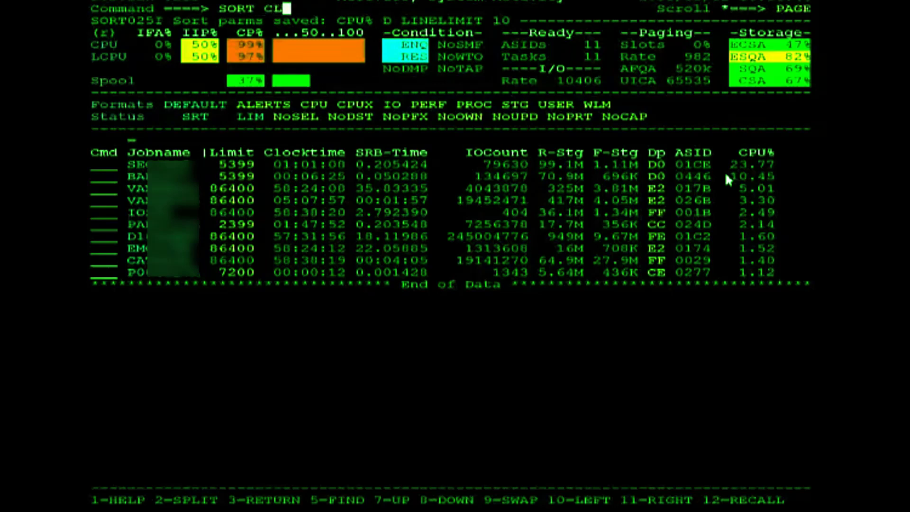
{"action": "type", "text": "EAR"}
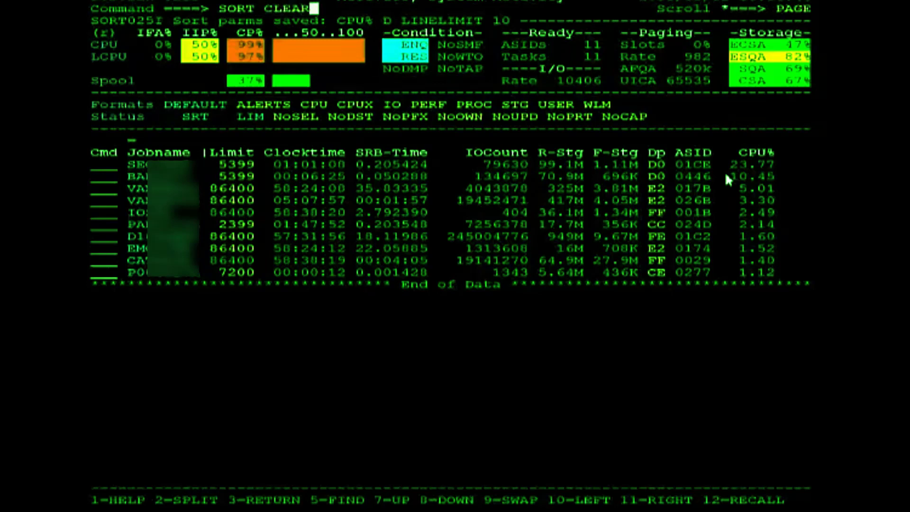
{"action": "key", "text": "Return"}
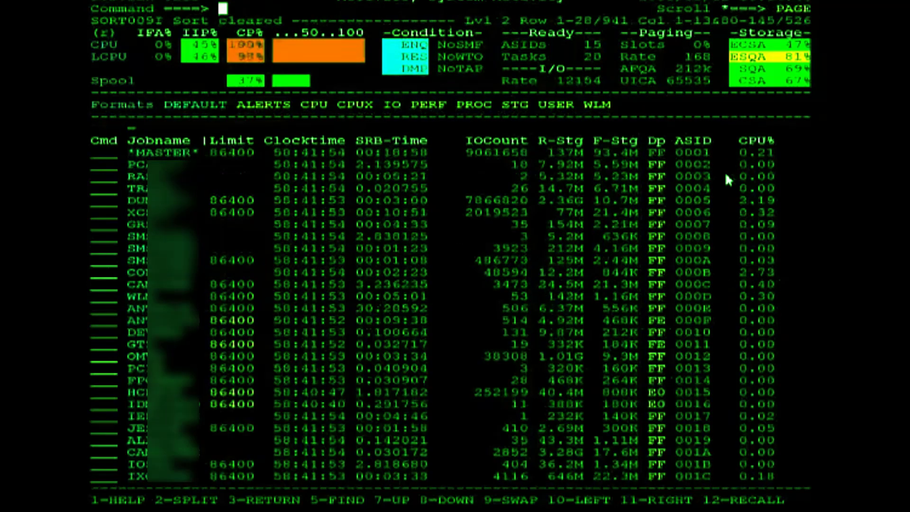
{"action": "type", "text": "SORT "}
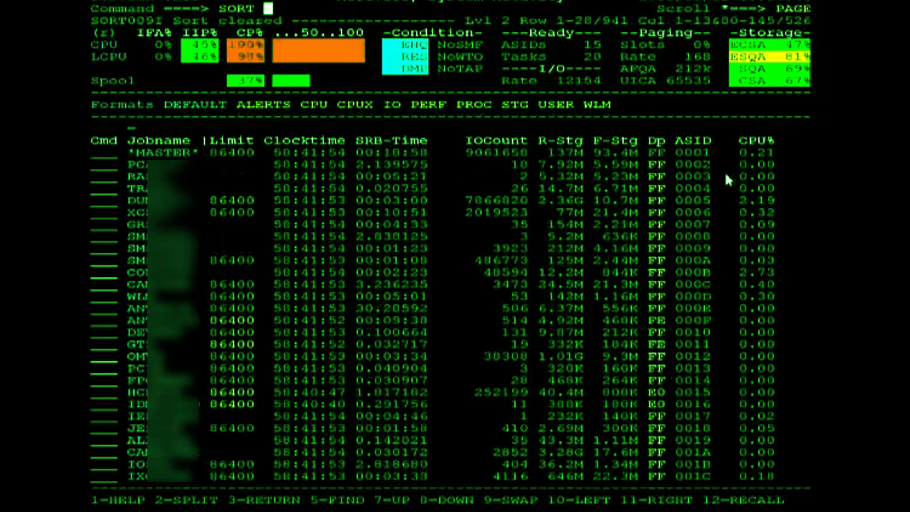
{"action": "type", "text": "RESTORE"}
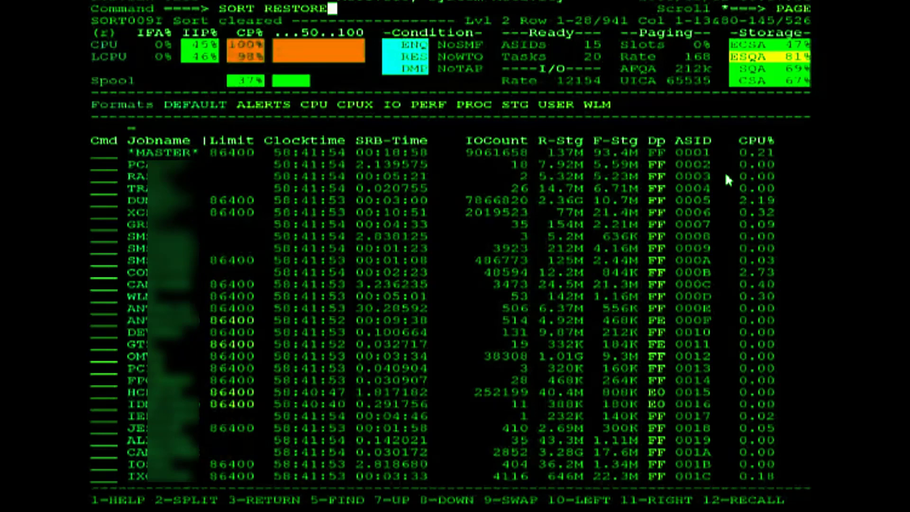
Restore the saved CPU%-descending, ten-line sort with SORT RESTORE
{"action": "key", "text": "Return"}
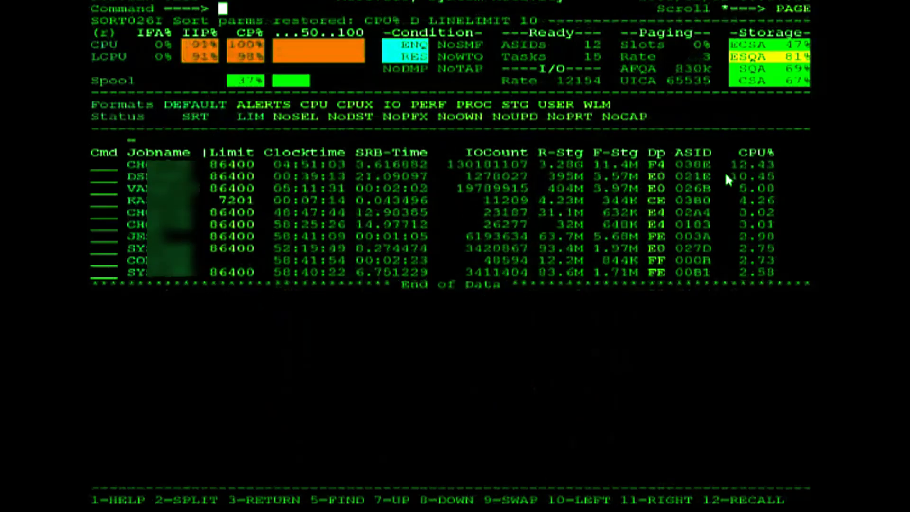